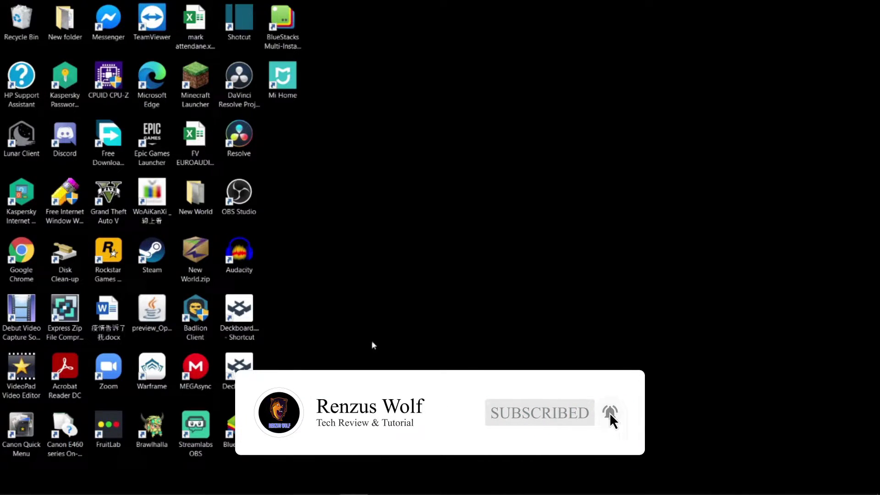
Step: Switch to Discord and start the Community server setup from the Test Channel server's settings
{"action": "mouse_move", "coordinate": [395, 494]}
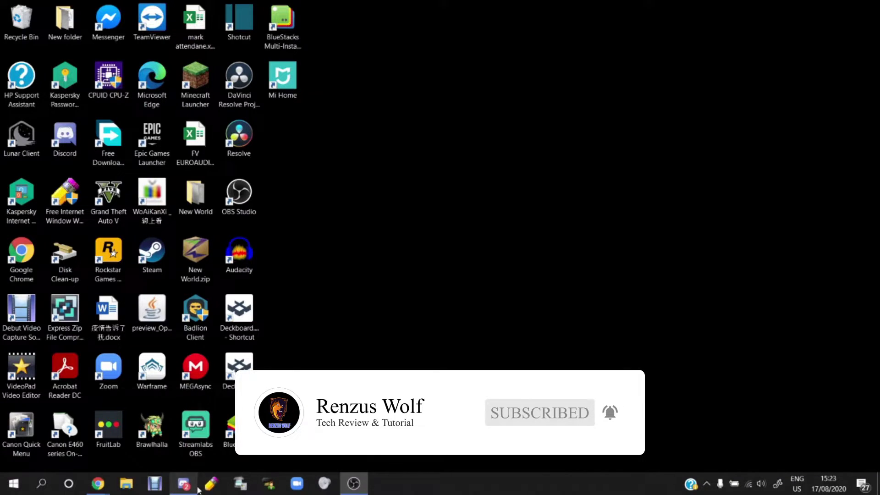
{"action": "mouse_move", "coordinate": [198, 491]}
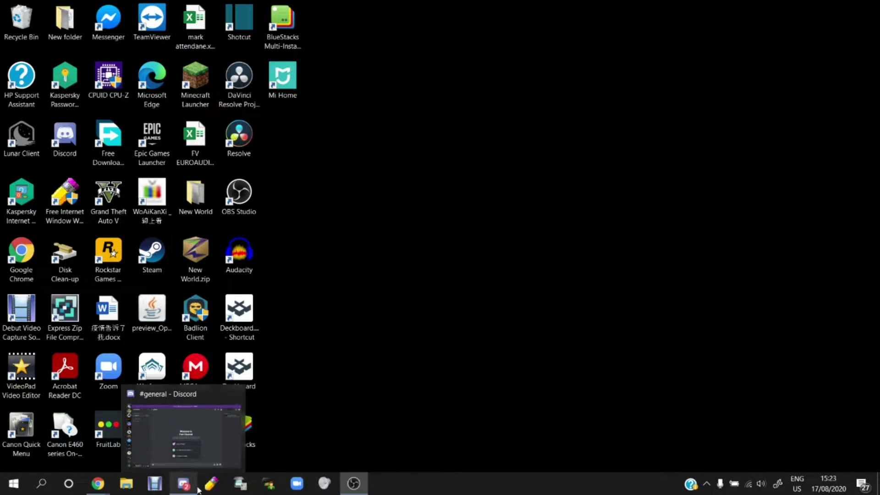
{"action": "left_click", "coordinate": [183, 436]}
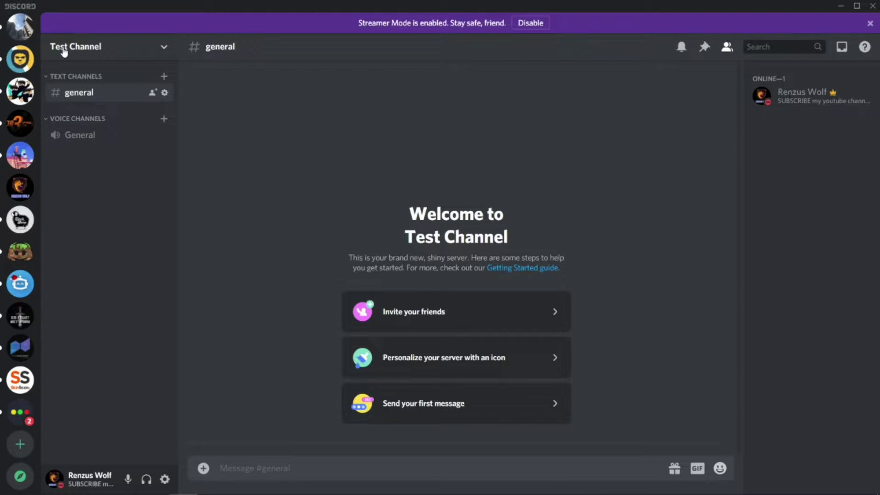
{"action": "left_click", "coordinate": [163, 45]}
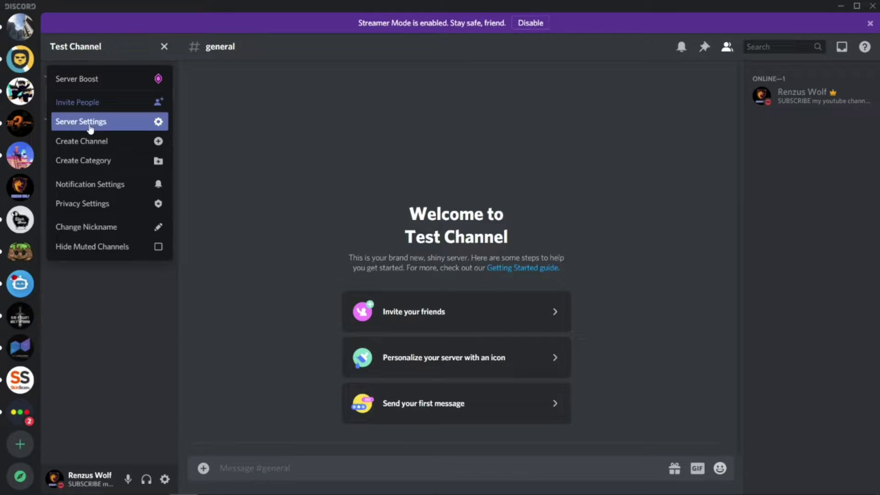
{"action": "left_click", "coordinate": [145, 125]}
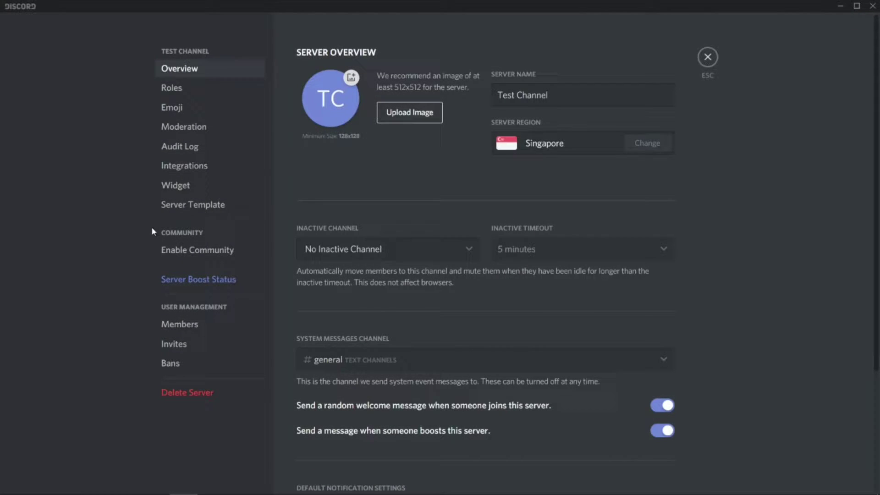
{"action": "left_click", "coordinate": [210, 252]}
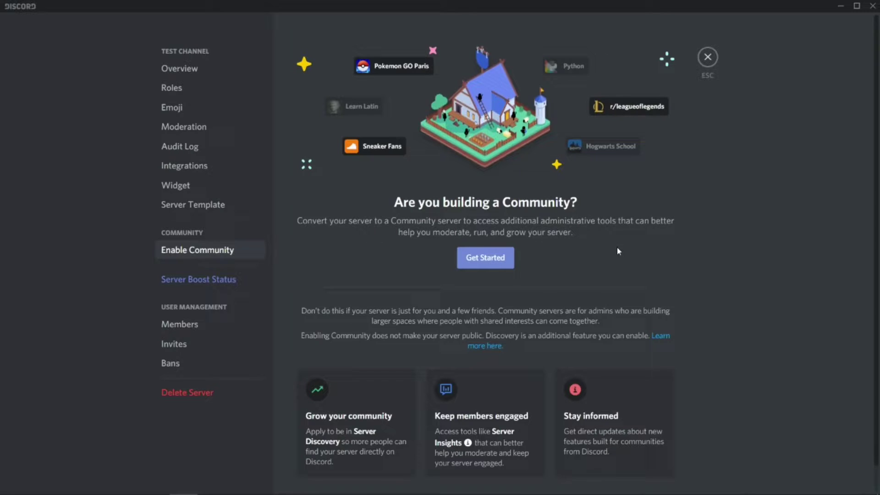
{"action": "left_click", "coordinate": [485, 260]}
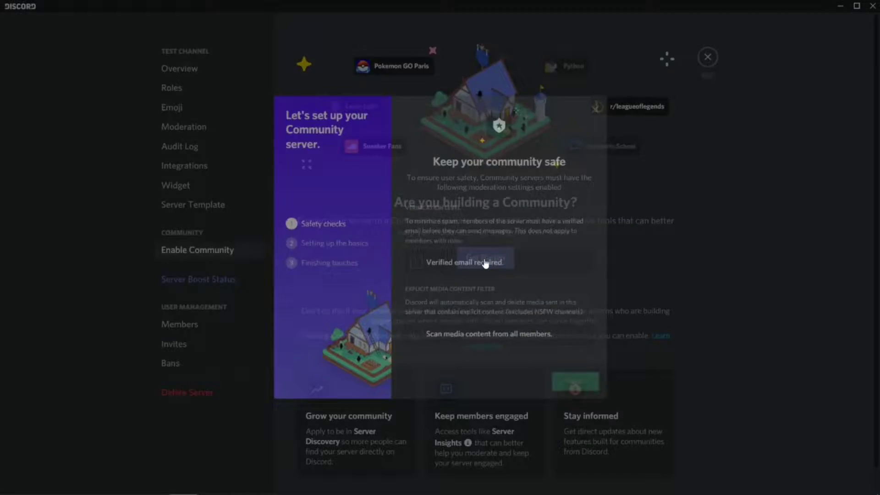
Step: Complete the safety checks by requiring a verified email and scanning media content from all members
{"action": "left_click", "coordinate": [412, 264]}
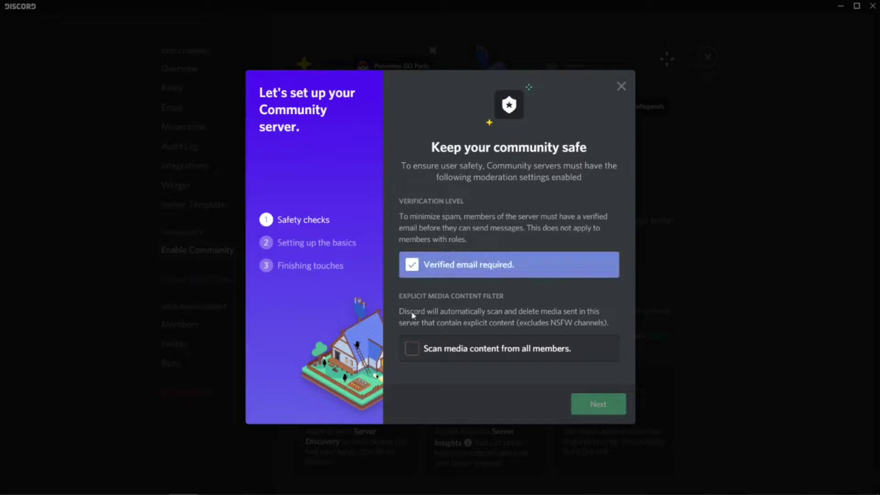
{"action": "left_click", "coordinate": [415, 349]}
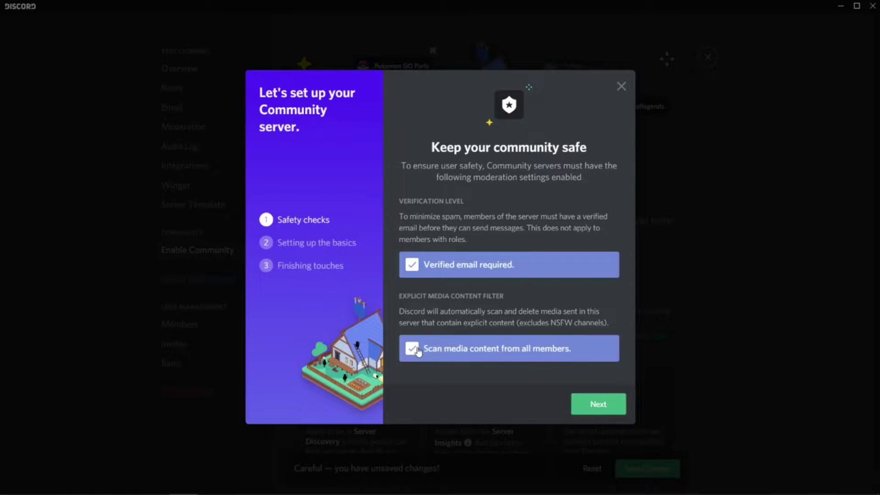
{"action": "left_click", "coordinate": [586, 408]}
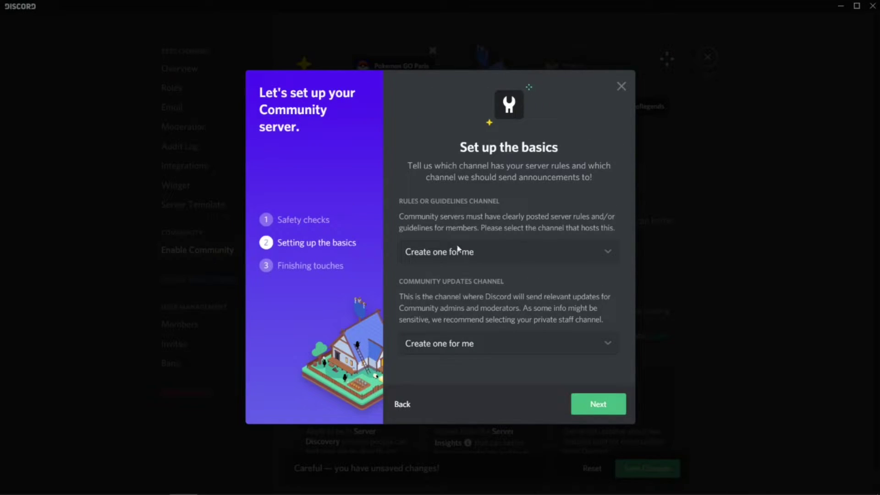
Step: Keep "Create one for me" for the rules and community updates channels and continue to the finishing touches
{"action": "left_click", "coordinate": [449, 252]}
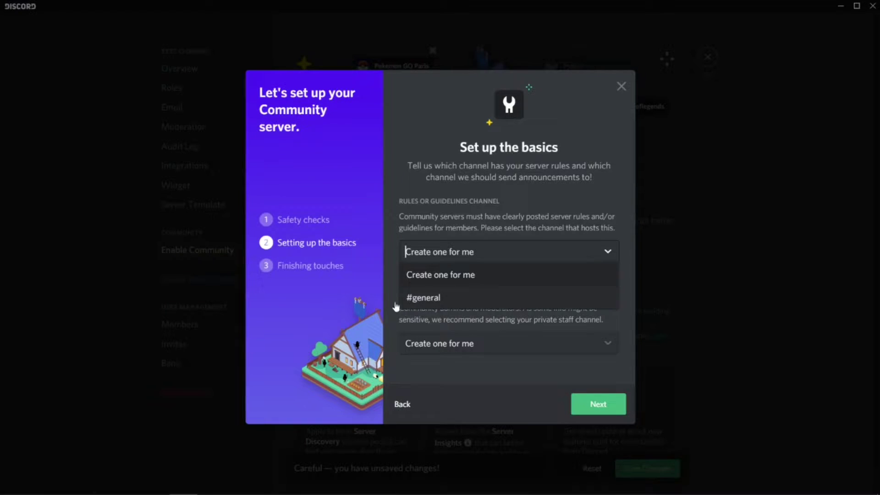
{"action": "left_click", "coordinate": [497, 250]}
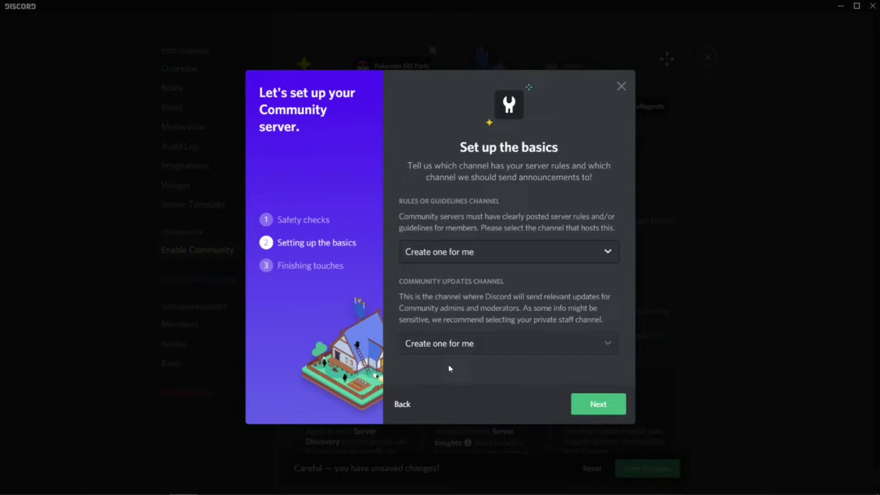
{"action": "left_click", "coordinate": [596, 405]}
{"action": "left_click", "coordinate": [596, 403]}
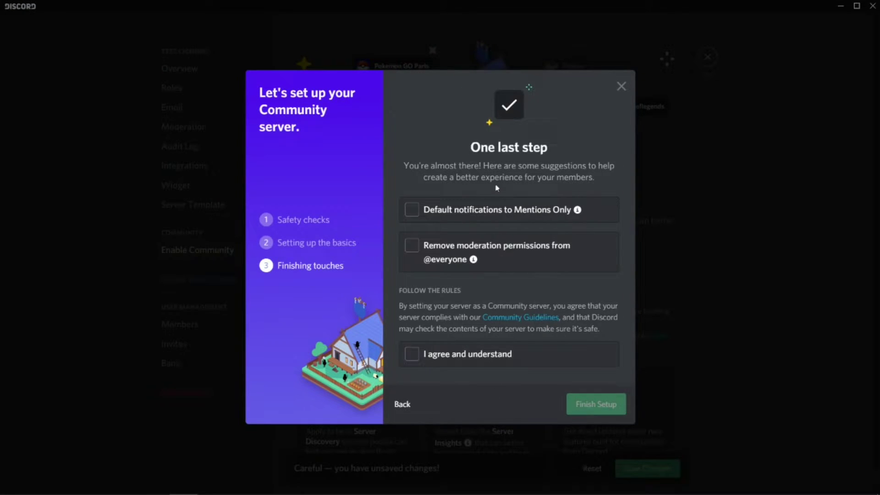
{"action": "left_click", "coordinate": [412, 209]}
{"action": "left_click", "coordinate": [412, 245]}
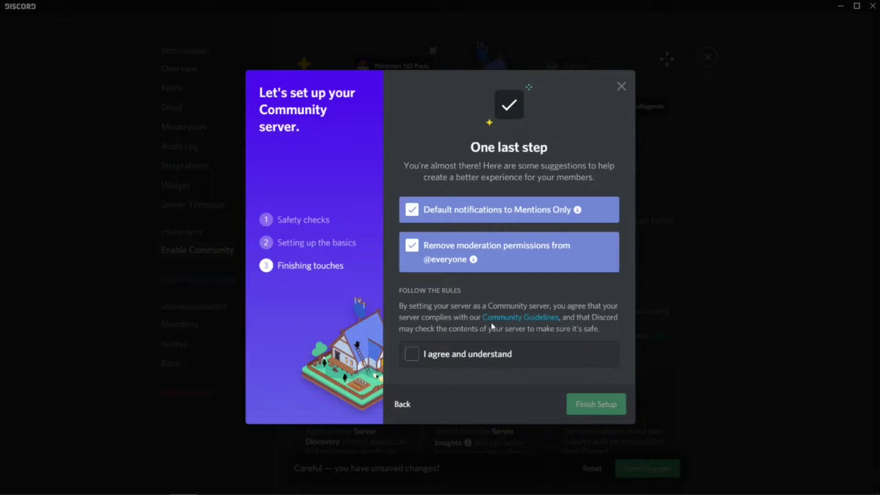
{"action": "left_click", "coordinate": [412, 354]}
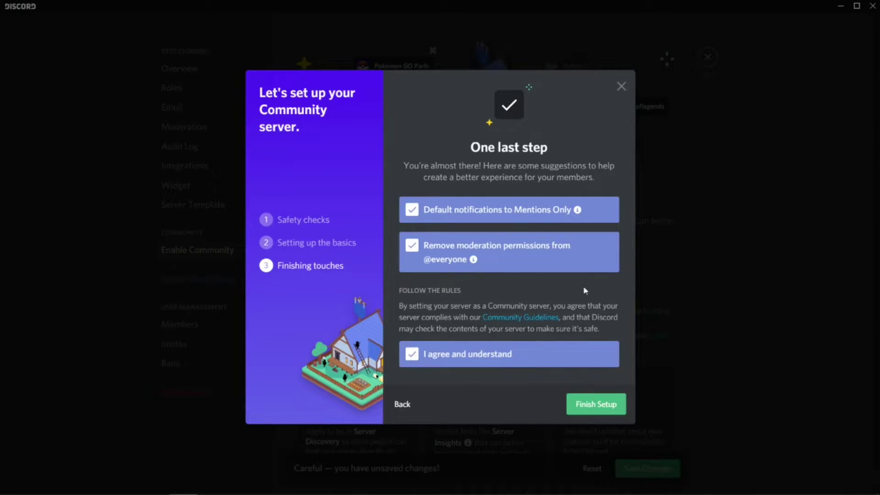
{"action": "left_click", "coordinate": [602, 406]}
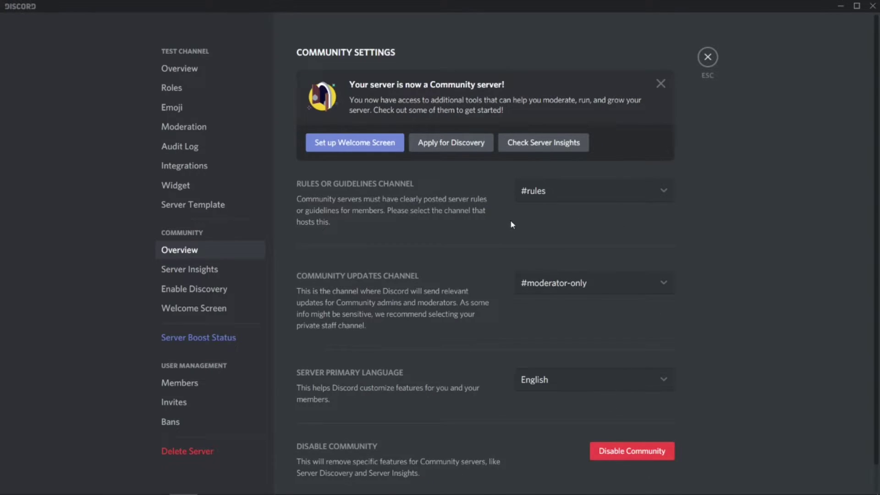
Step: Check the rules channel choices, try #general as the community updates channel, and restore #moderator-only
{"action": "left_click", "coordinate": [617, 191]}
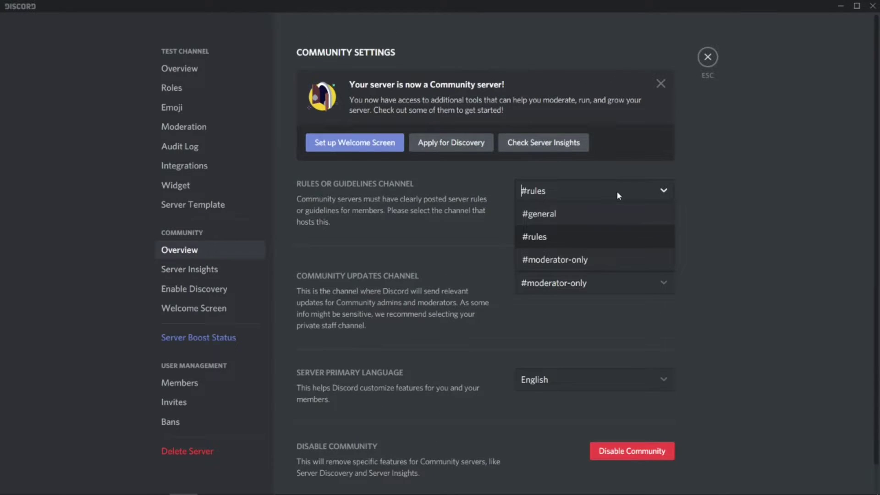
{"action": "left_click", "coordinate": [552, 248]}
{"action": "left_click", "coordinate": [555, 283]}
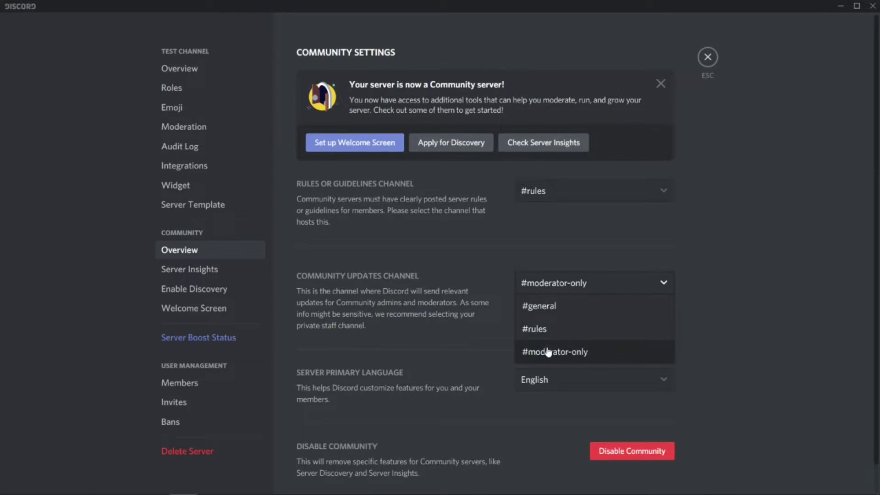
{"action": "left_click", "coordinate": [528, 307]}
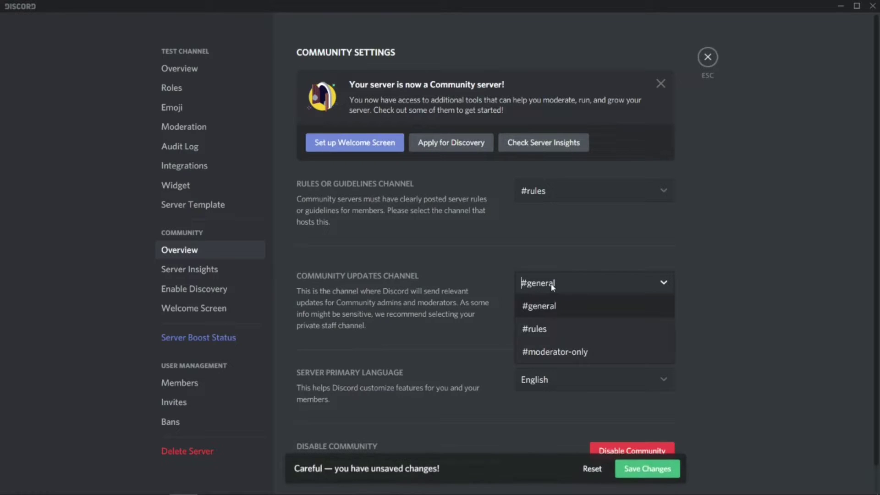
{"action": "left_click", "coordinate": [554, 352]}
Step: Review the available server primary language options in the Community settings
{"action": "scroll", "coordinate": [362, 332], "scroll_direction": "down", "scroll_amount": 1}
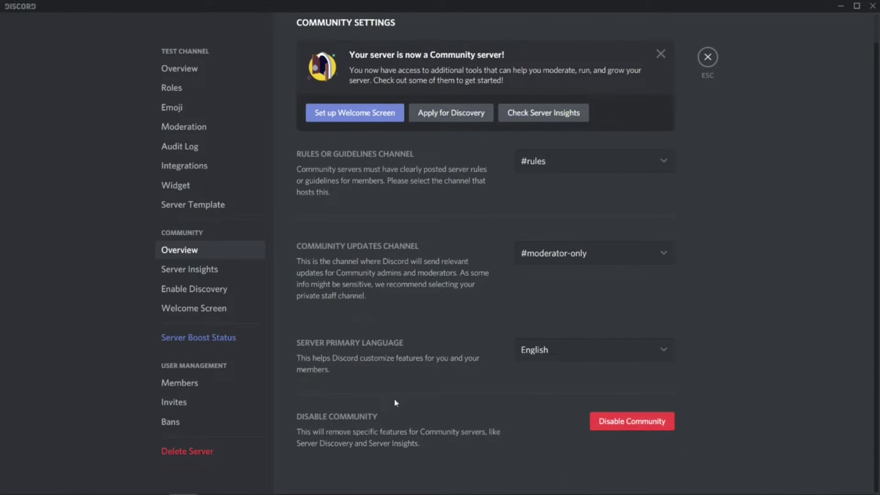
{"action": "left_click", "coordinate": [591, 344]}
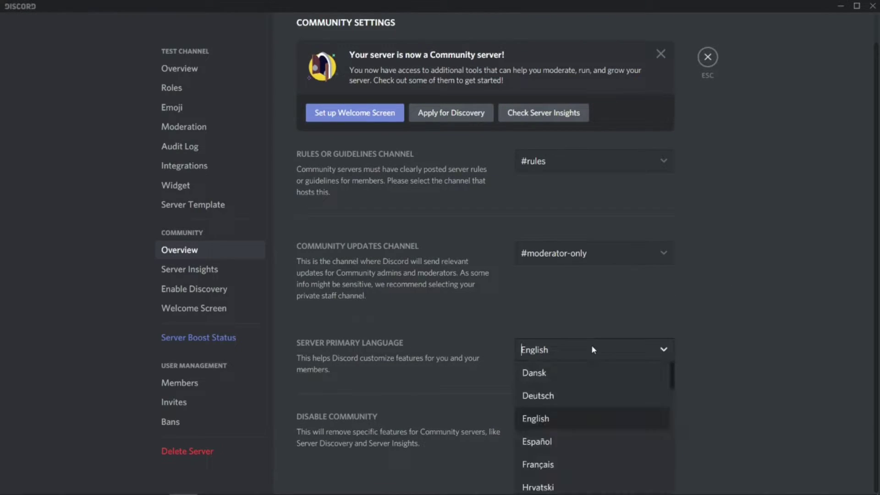
{"action": "left_click", "coordinate": [783, 384]}
{"action": "scroll", "coordinate": [648, 409], "scroll_direction": "up", "scroll_amount": 1}
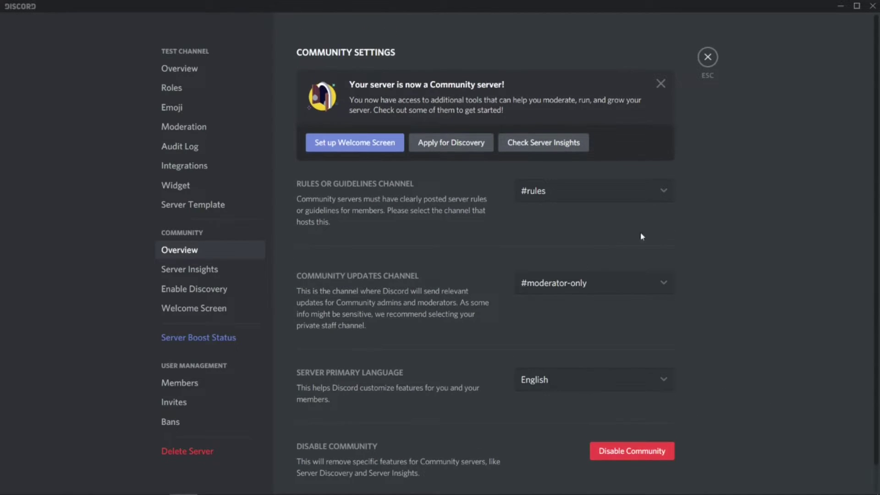
Step: Examine the Server Discovery requirements for Test Channel and leave the server settings
{"action": "left_click", "coordinate": [450, 146]}
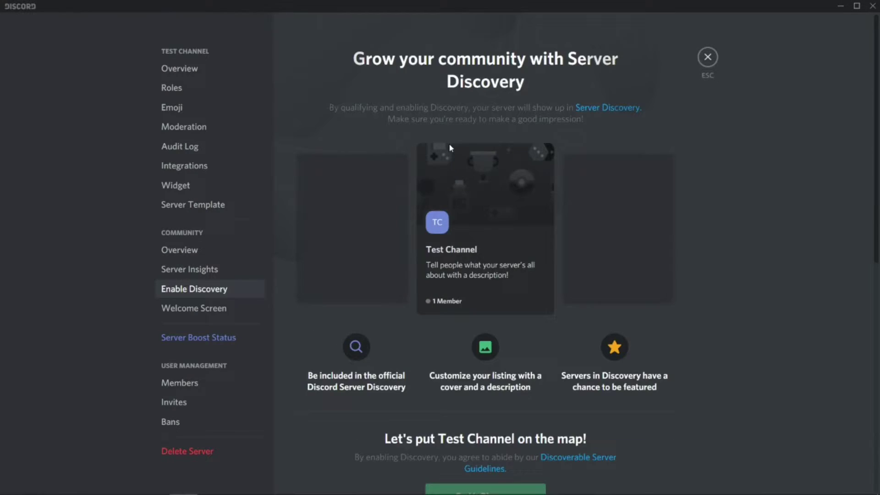
{"action": "scroll", "coordinate": [556, 309], "scroll_direction": "down", "scroll_amount": 7}
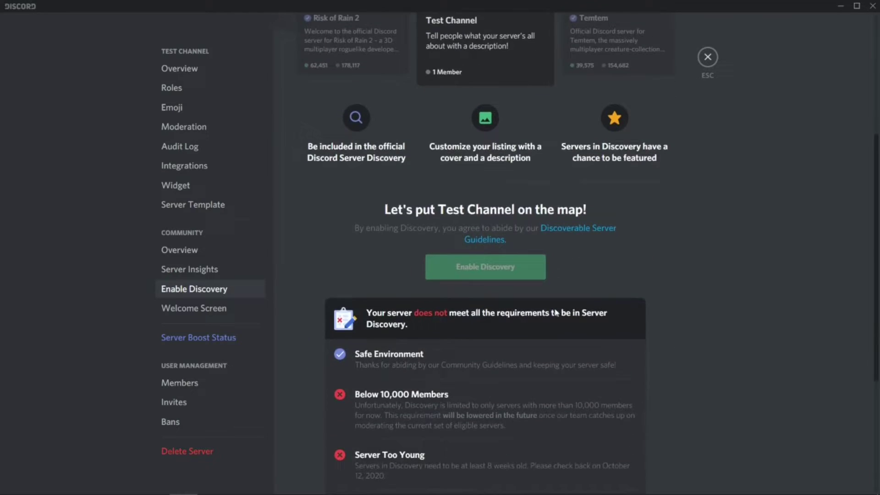
{"action": "scroll", "coordinate": [551, 308], "scroll_direction": "down", "scroll_amount": 2}
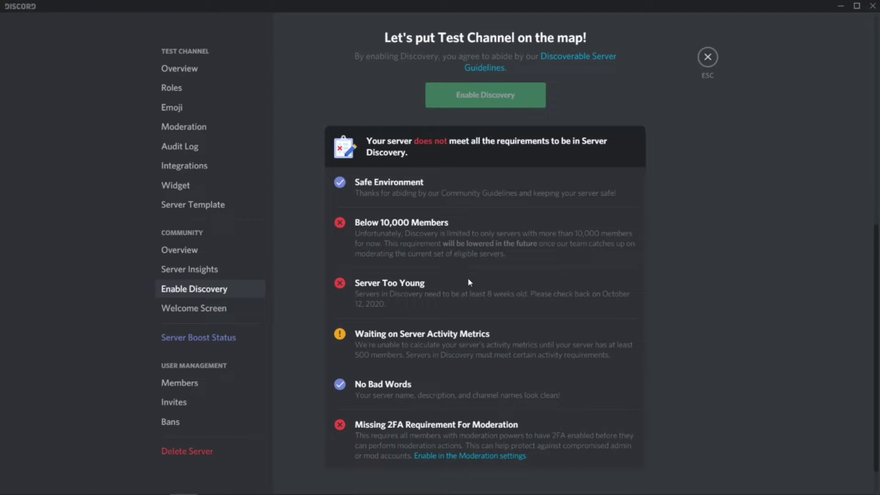
{"action": "scroll", "coordinate": [461, 275], "scroll_direction": "down", "scroll_amount": 1}
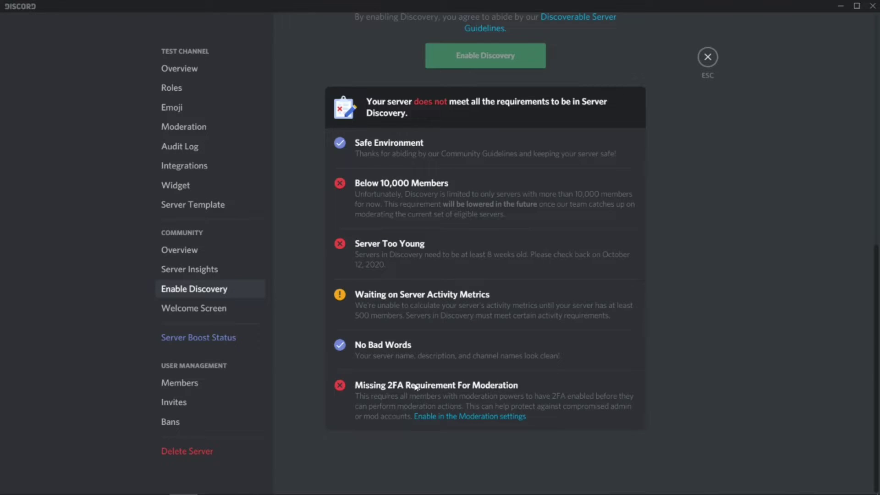
{"action": "scroll", "coordinate": [527, 394], "scroll_direction": "up", "scroll_amount": 5}
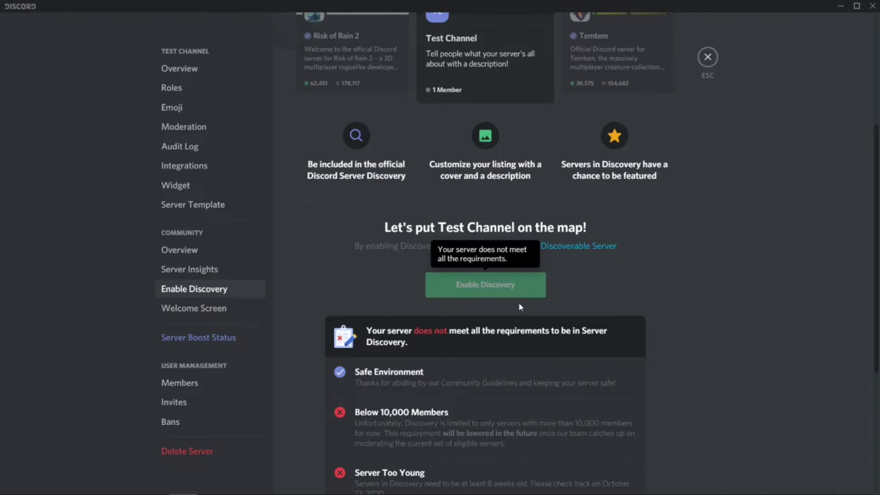
{"action": "scroll", "coordinate": [522, 305], "scroll_direction": "down", "scroll_amount": 3}
{"action": "scroll", "coordinate": [573, 358], "scroll_direction": "up", "scroll_amount": 5}
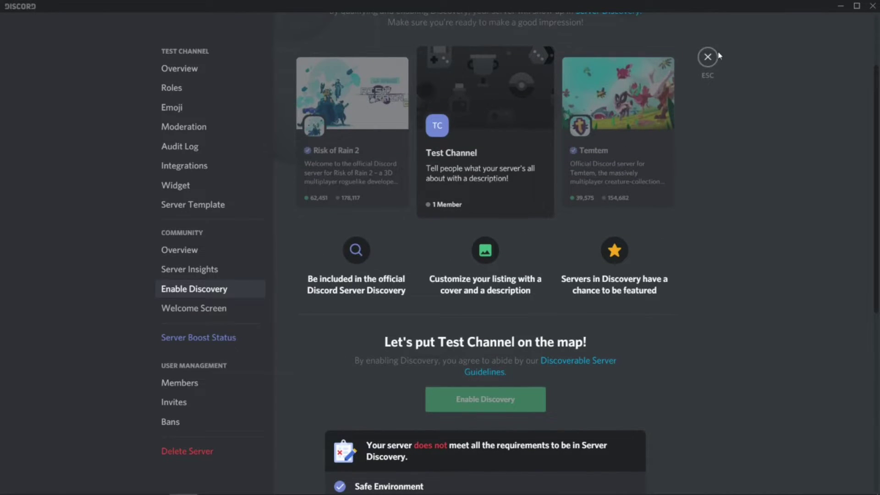
{"action": "left_click", "coordinate": [708, 57]}
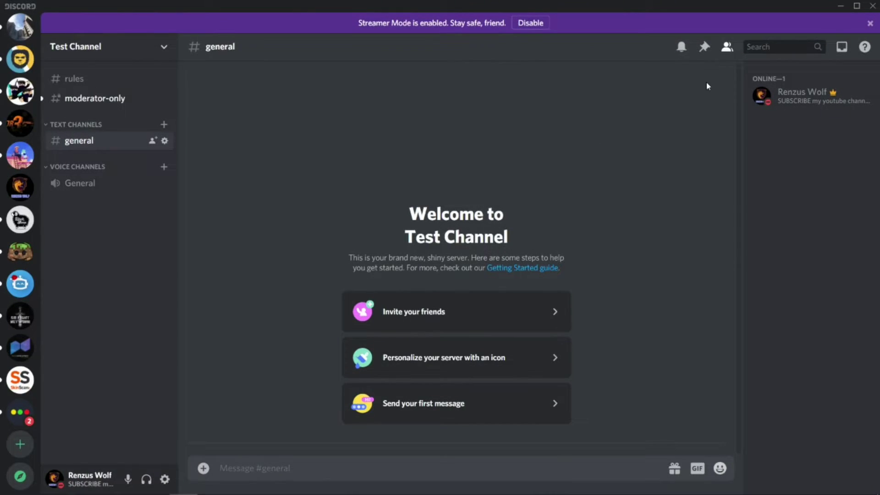
Step: Turn the general text channel into an Announcement Channel, save the change, and close its settings
{"action": "left_click", "coordinate": [165, 141]}
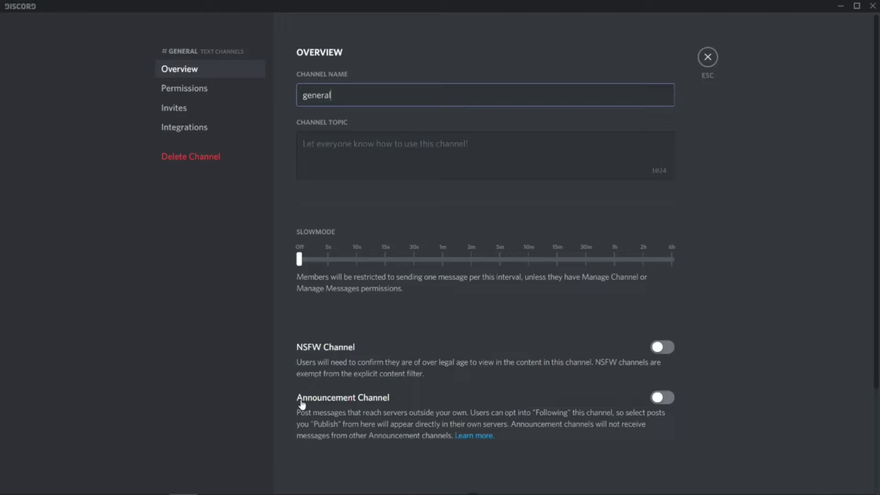
{"action": "left_click", "coordinate": [330, 402]}
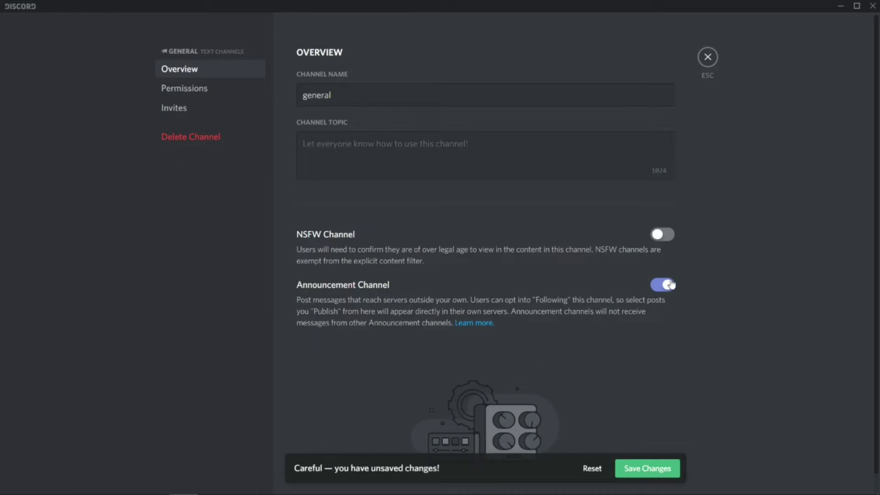
{"action": "left_click", "coordinate": [648, 468]}
{"action": "left_click", "coordinate": [707, 58]}
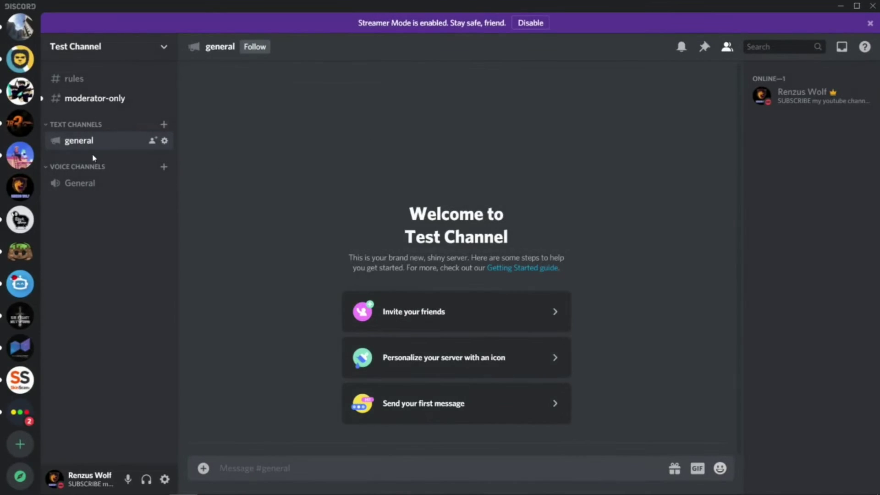